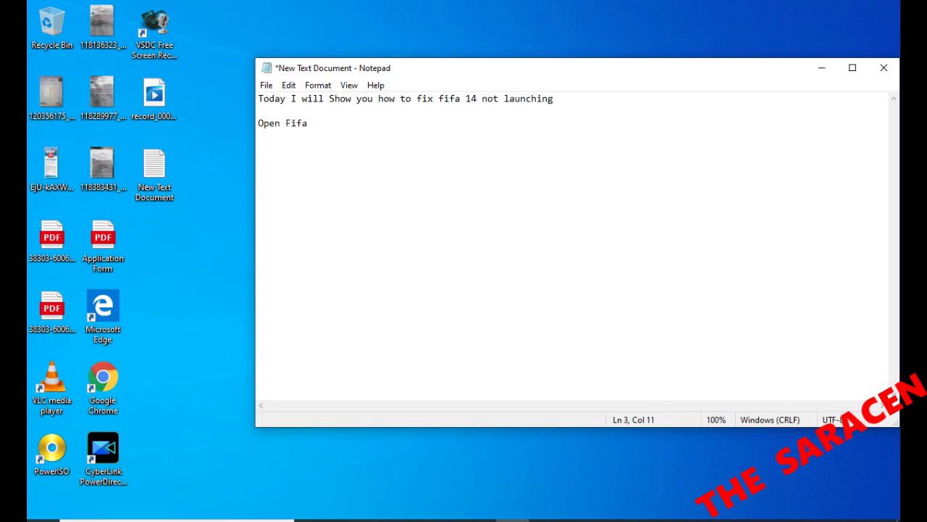
# Step: Complete the note line as "Open Fifa 14 folder" and select the Launch application in the FIFA 14 Game folder in File Explorer
pyautogui.write('folder')
pyautogui.click(411, 496)
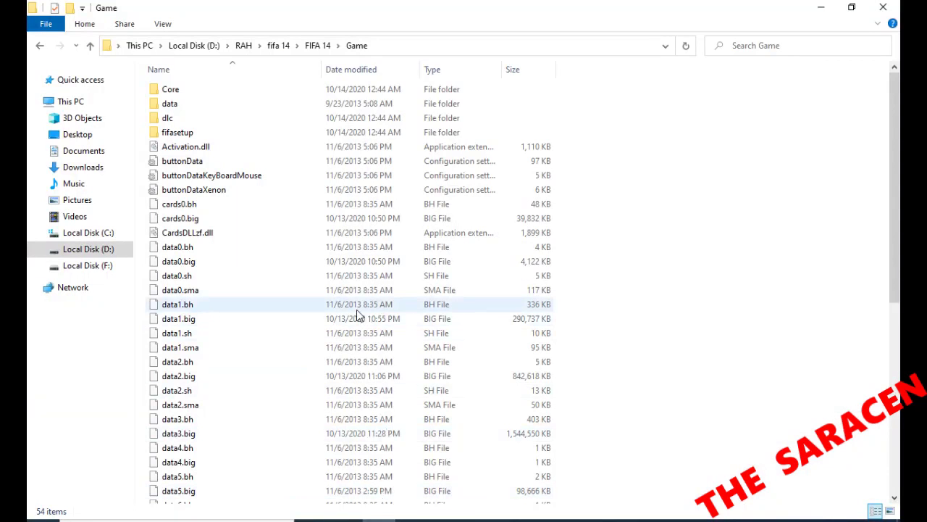
pyautogui.press('End')
pyautogui.press('Up')
pyautogui.press('Up')
pyautogui.press('Up')
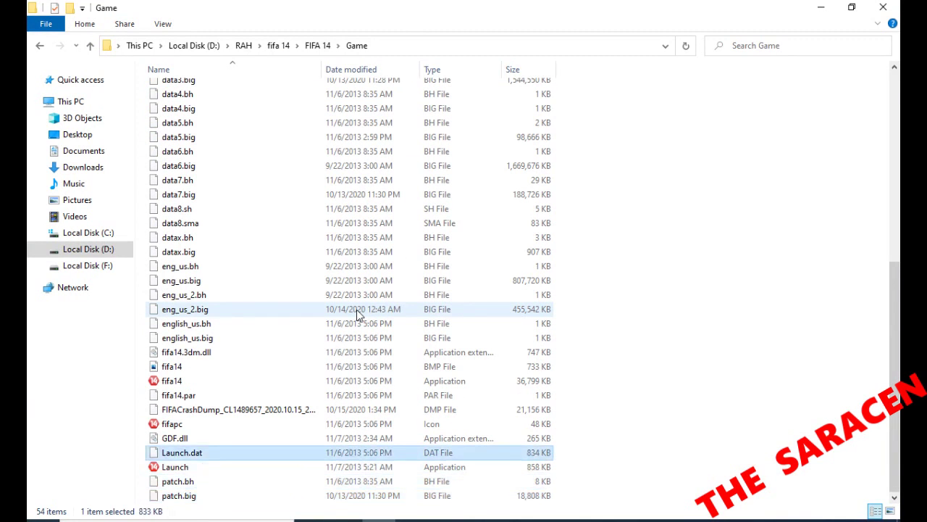
pyautogui.press('Down')
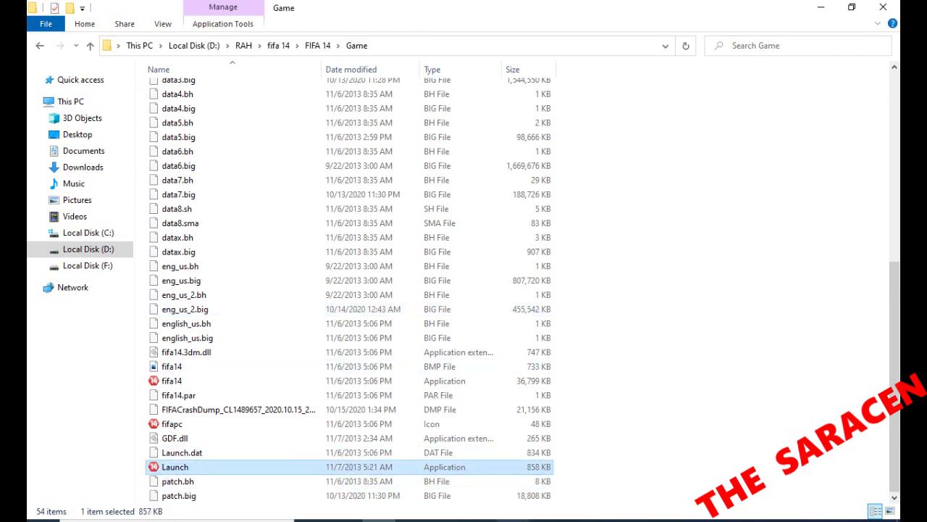
# Step: Switch back to Notepad and add the instruction line "Open properties of launch"
pyautogui.hotkey('alt', 'Tab')
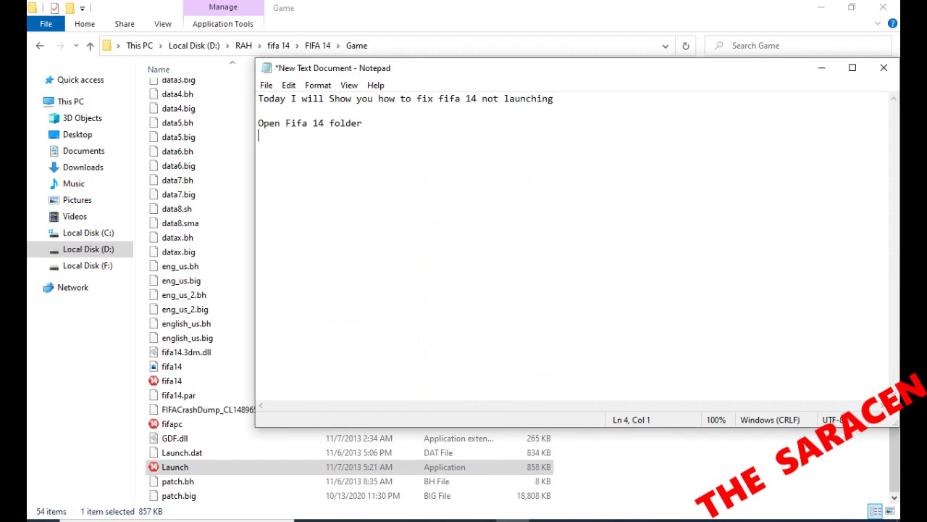
pyautogui.write('Open propertiw')
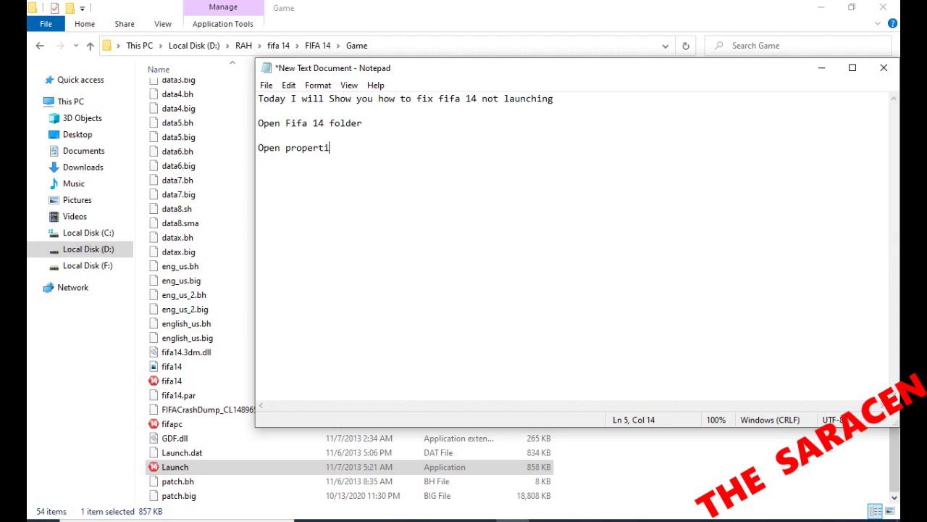
pyautogui.press('BackSpace')
pyautogui.write('es of launch')
# Step: In the Launch application's properties, set compatibility mode to Windows XP (Service Pack 3) and enable running as an administrator
pyautogui.click(422, 465)
pyautogui.rightClick(452, 464)
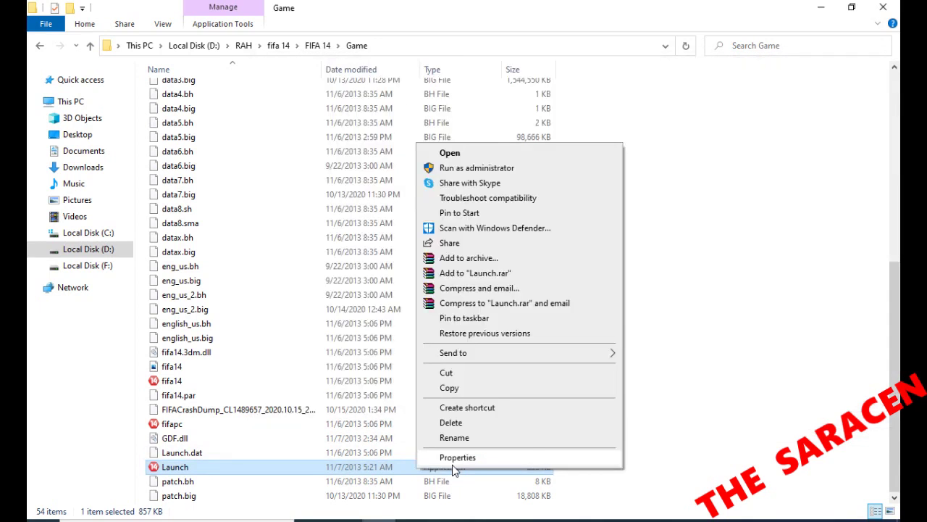
pyautogui.press('r')
pyautogui.click(477, 197)
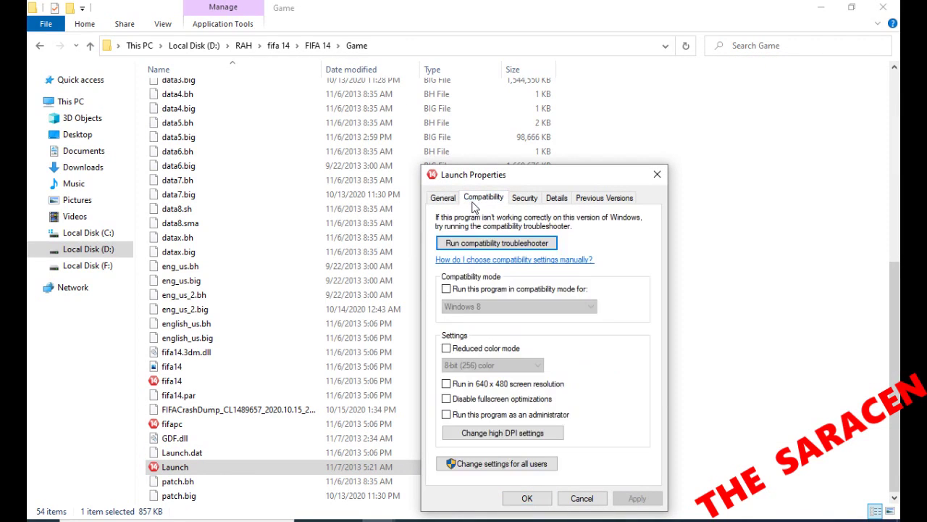
pyautogui.click(530, 290)
pyautogui.click(540, 307)
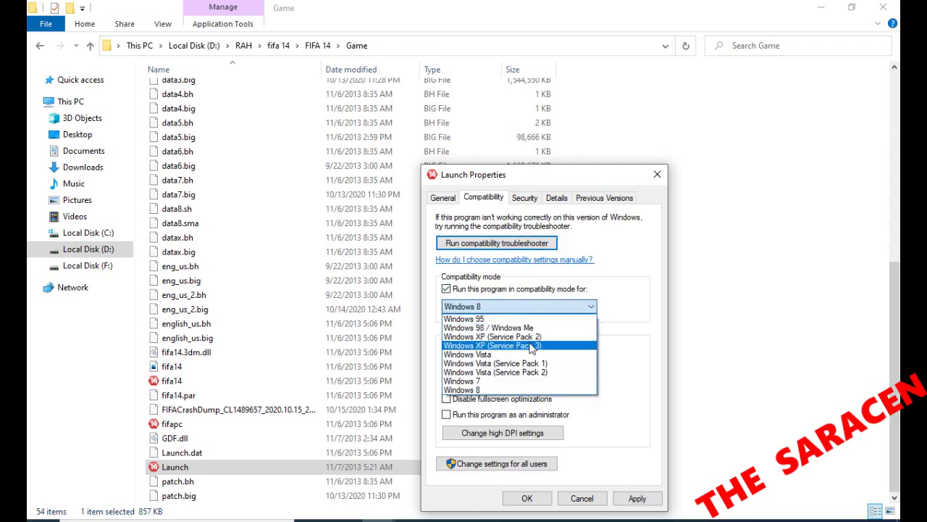
pyautogui.click(531, 341)
pyautogui.click(491, 415)
# Step: Add the instruction line "change compatibility to windows xp SP3" to the Notepad notes
pyautogui.click(512, 520)
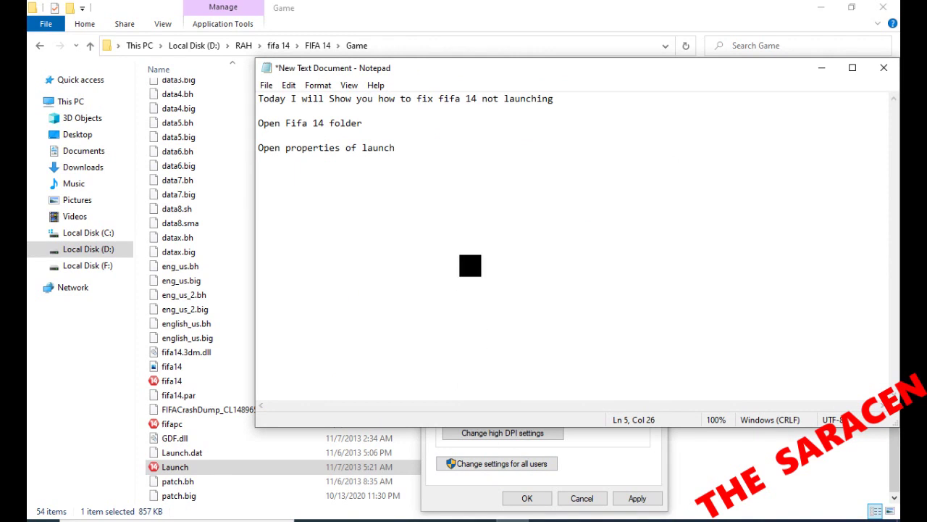
pyautogui.press('Return')
pyautogui.press('Return')
pyautogui.write('change compatibil')
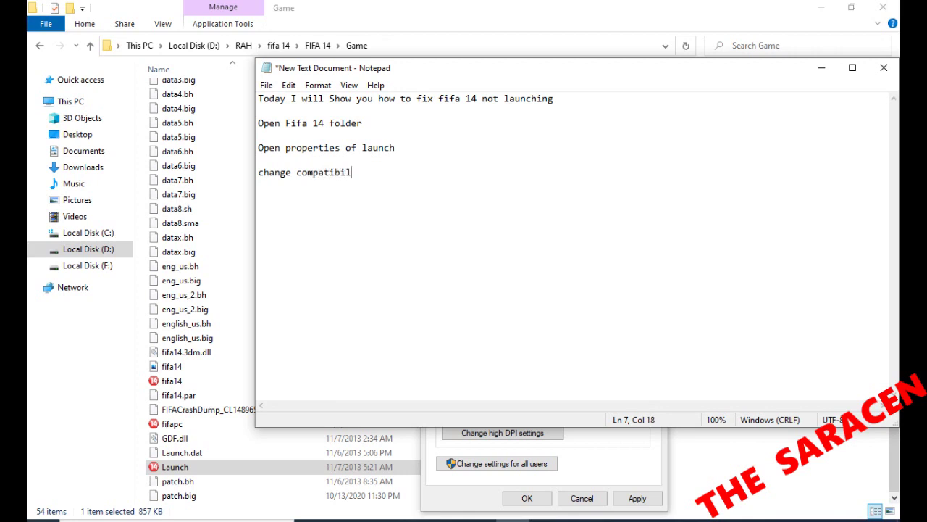
pyautogui.write('ity towindows xp')
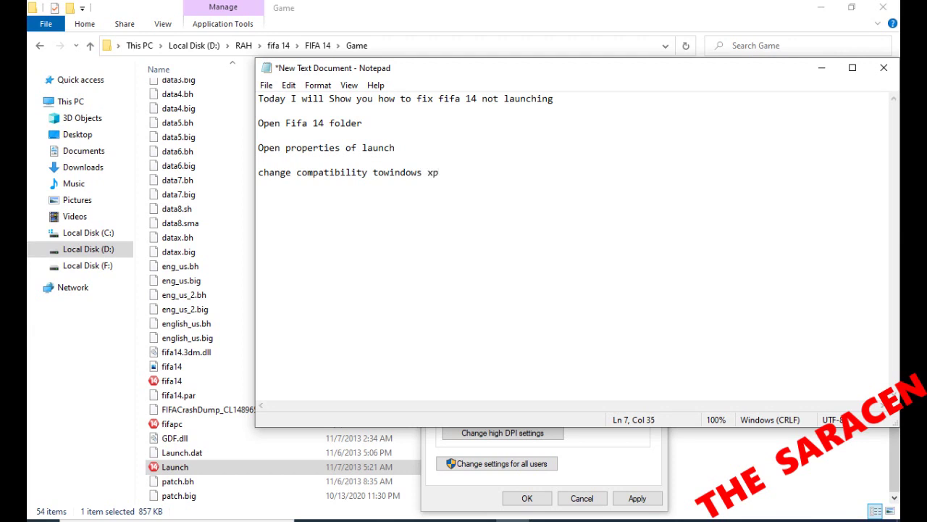
pyautogui.press('BackSpace')
pyautogui.click(385, 172)
pyautogui.press('Right')
pyautogui.click(450, 172)
pyautogui.write('SP3')
pyautogui.press('Return')
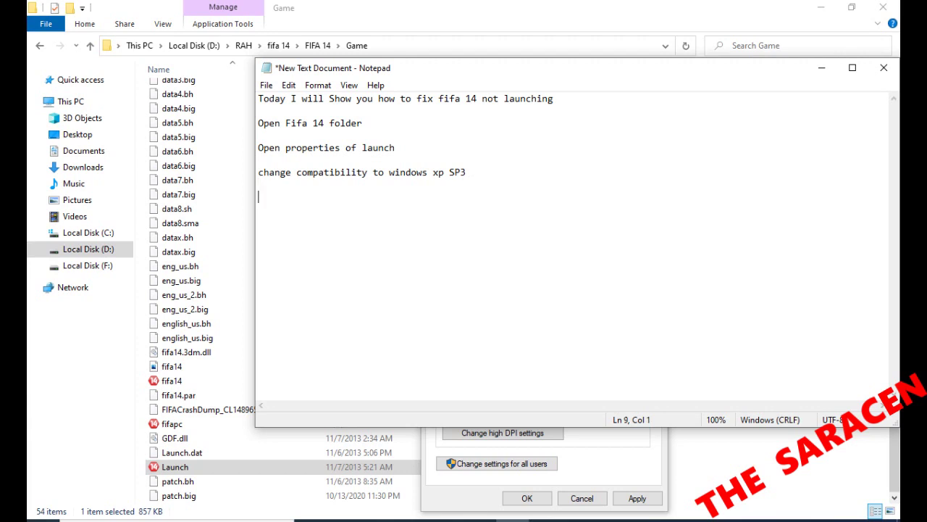
# Step: Add the line "Click on run as administrator" and briefly bring up the Launch properties to show the chosen settings
pyautogui.write('Click on run as administrator')
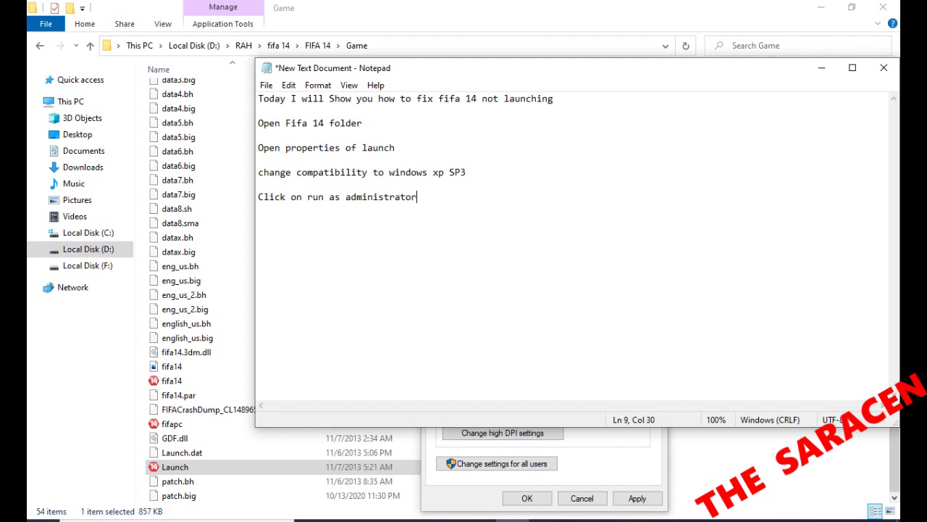
pyautogui.click(599, 455)
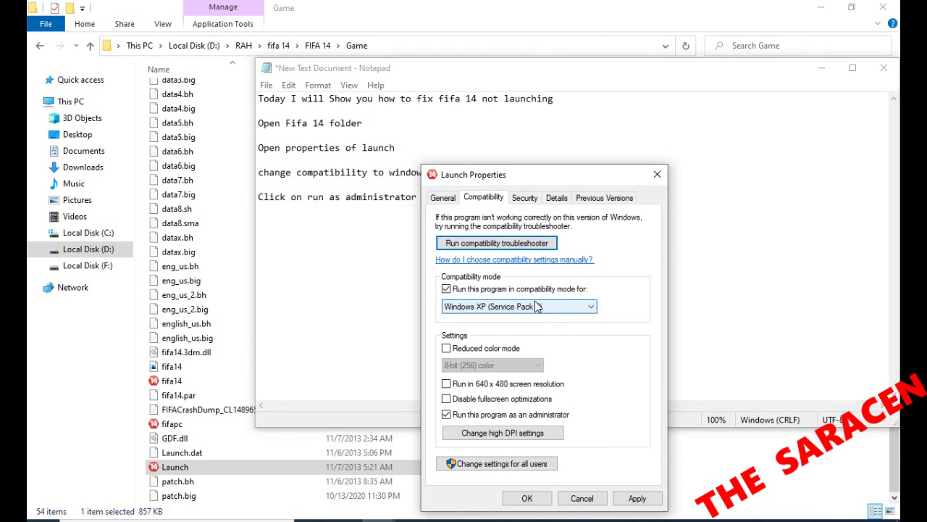
pyautogui.click(370, 258)
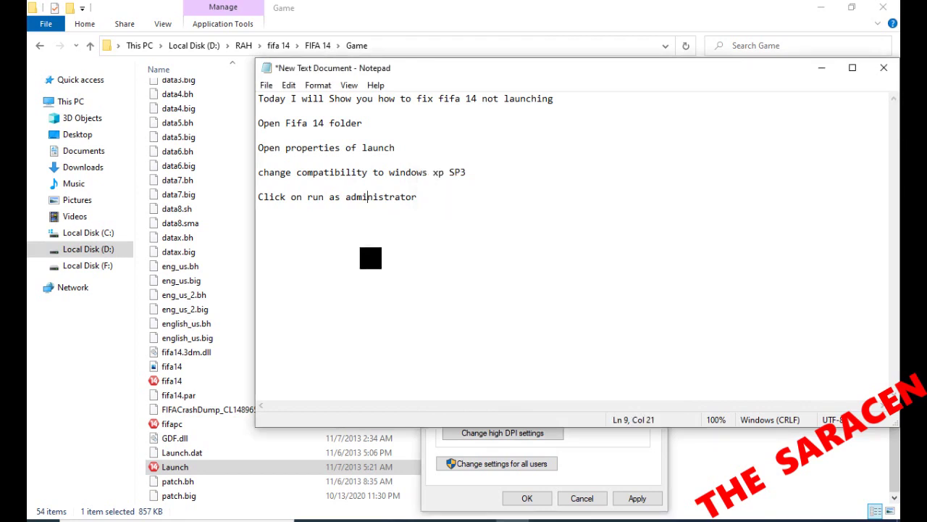
# Step: Add the instruction line "Now apply the same changes on fifa14 exe" at the end of the notes
pyautogui.press('End')
pyautogui.press('Return')
pyautogui.press('Return')
pyautogui.write('No')
pyautogui.write('e aplly')
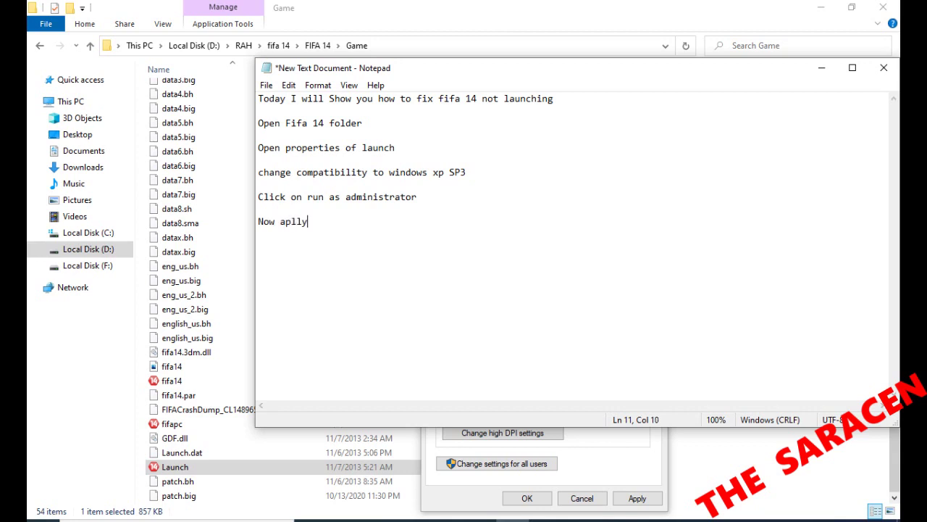
pyautogui.press('BackSpace')
pyautogui.press('Left')
pyautogui.press('Left')
pyautogui.press('BackSpace')
pyautogui.write('p')
pyautogui.press('Right')
pyautogui.press('Right')
pyautogui.write('the same chang')
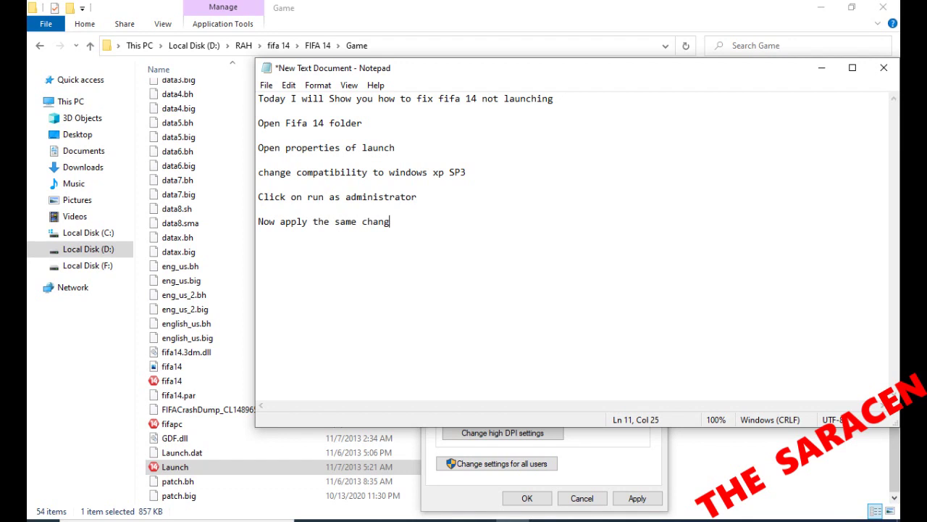
pyautogui.write('es on fifa14 exe')
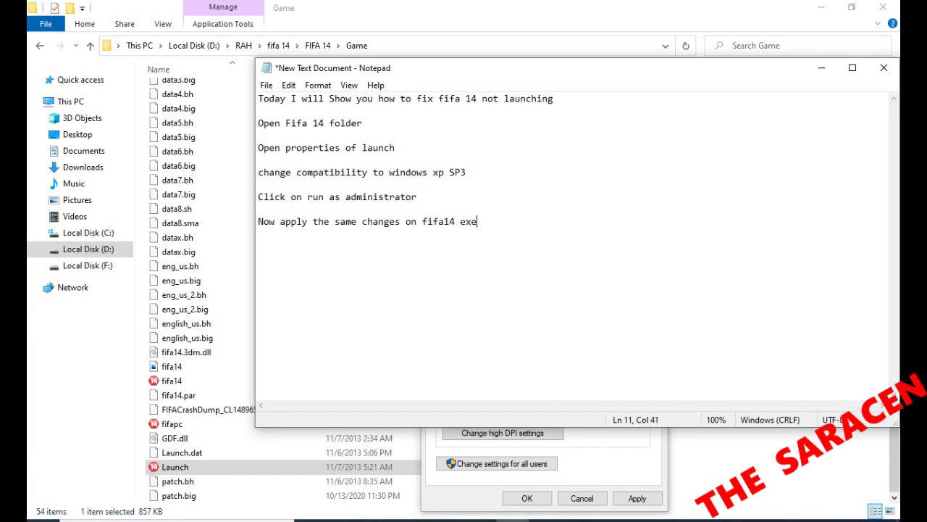
# Step: Apply the Launch application's compatibility settings and close its properties
pyautogui.click(577, 459)
pyautogui.click(629, 499)
pyautogui.click(527, 499)
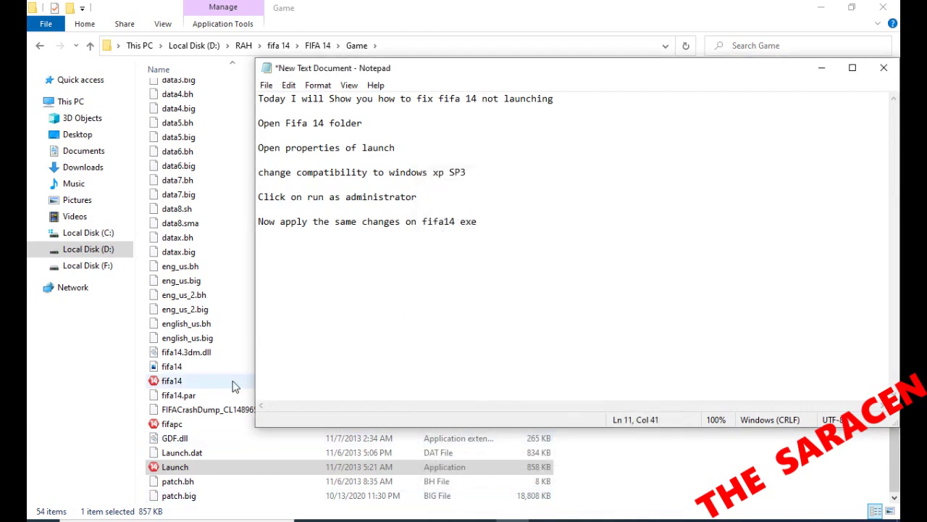
# Step: Set the fifa14 application to Windows XP (Service Pack 3) compatibility mode, running as an administrator, and apply the settings
pyautogui.click(208, 381)
pyautogui.rightClick(208, 380)
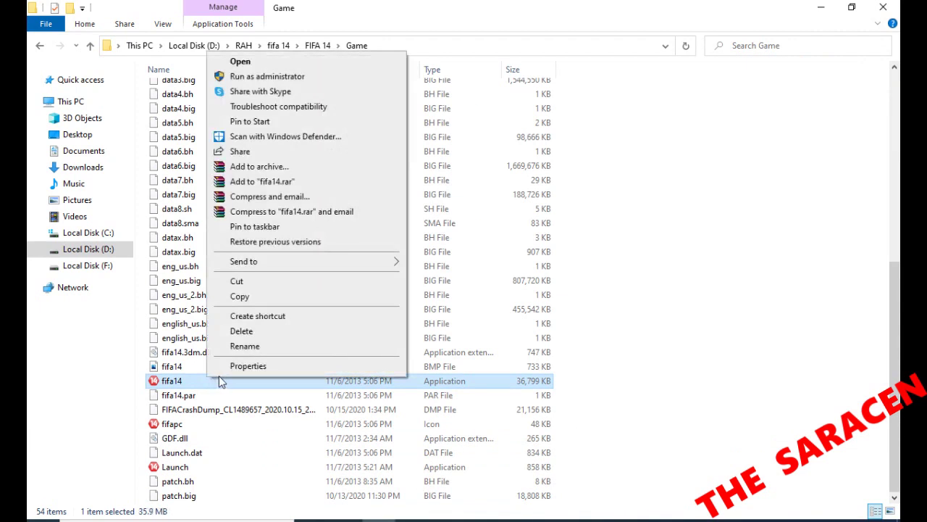
pyautogui.click(224, 370)
pyautogui.click(333, 197)
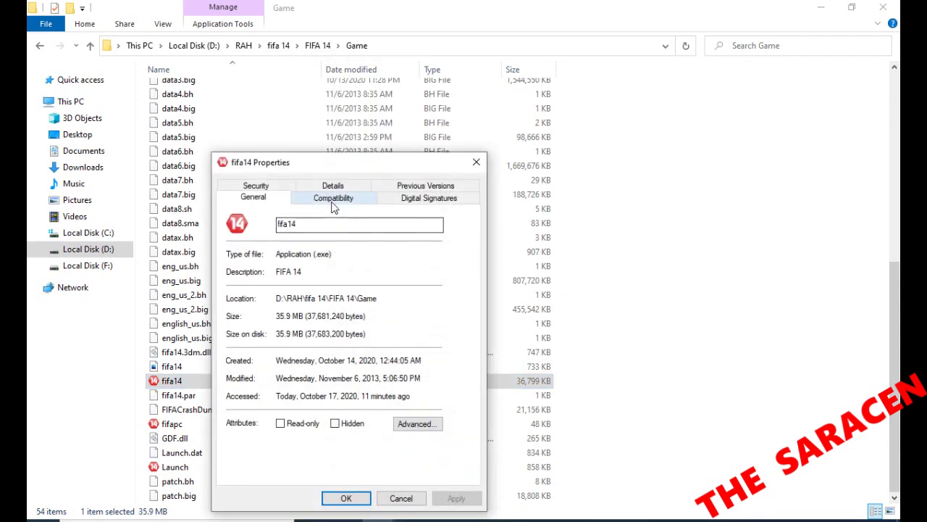
pyautogui.click(305, 288)
pyautogui.click(305, 307)
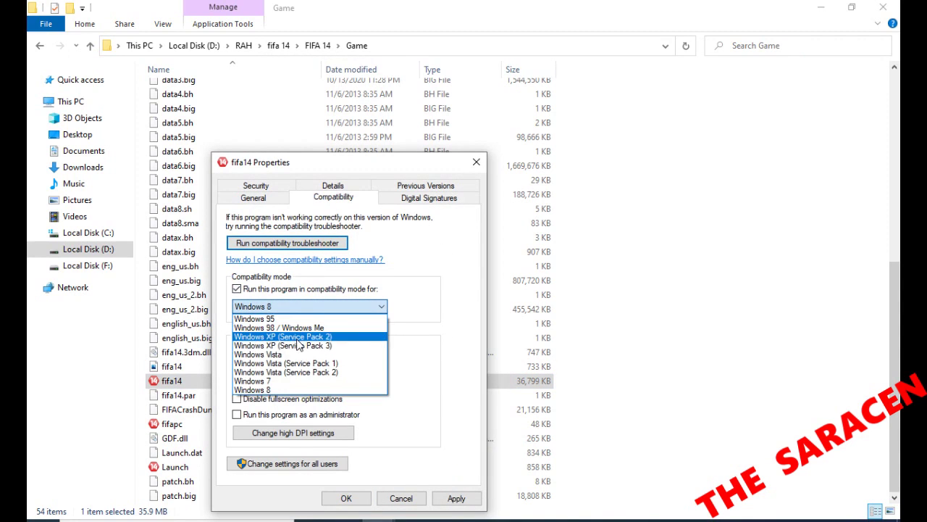
pyautogui.click(297, 346)
pyautogui.click(295, 416)
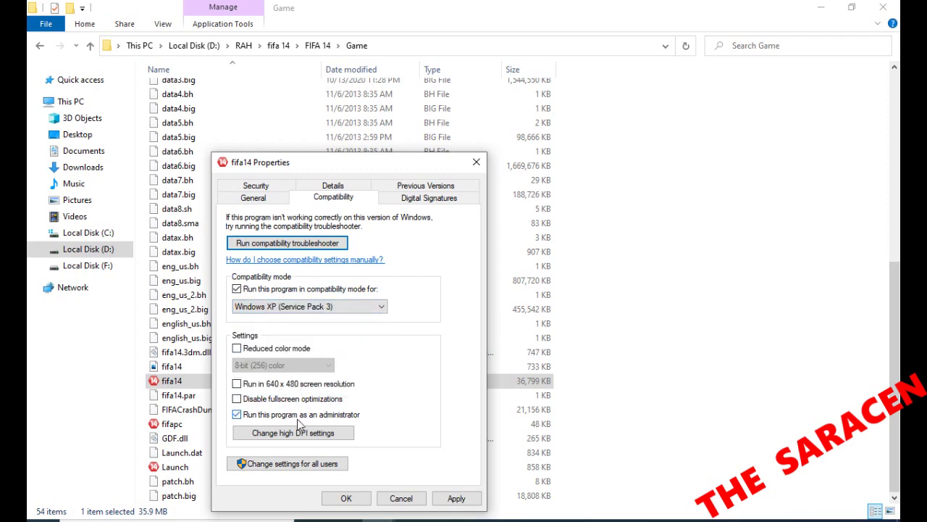
pyautogui.click(454, 498)
pyautogui.click(353, 498)
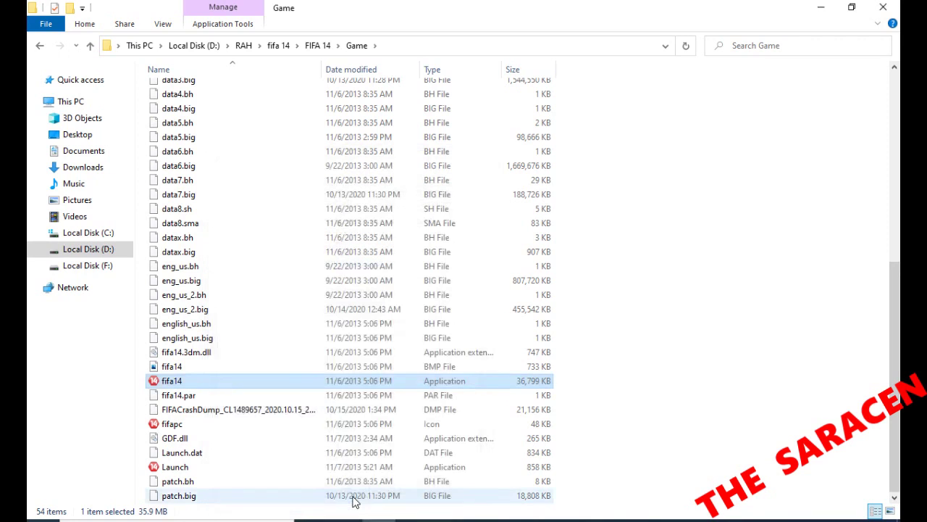
# Step: Go back to the start of the Game folder's file list and add the line "note the fifaconfig settings" in Notepad
pyautogui.press('pageup')
pyautogui.press('pageup')
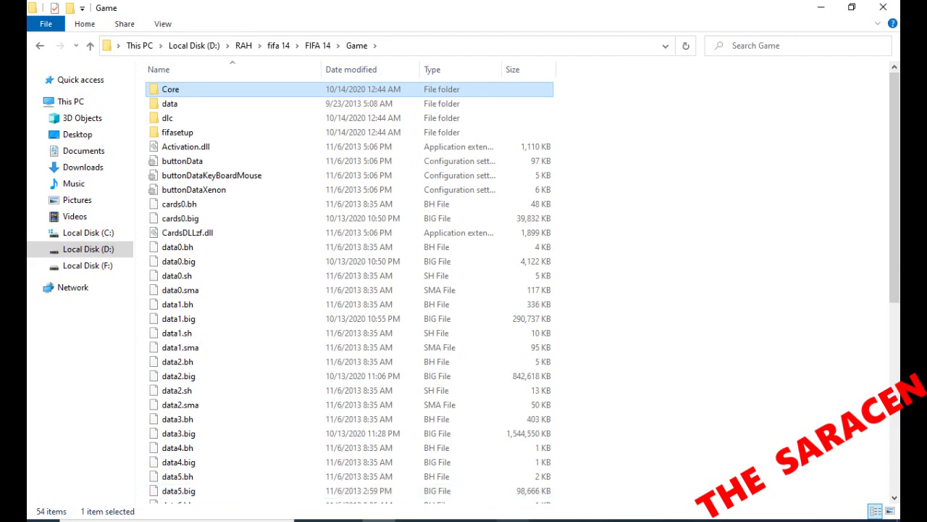
pyautogui.hotkey('alt', 'Tab')
pyautogui.press('Return')
pyautogui.press('Return')
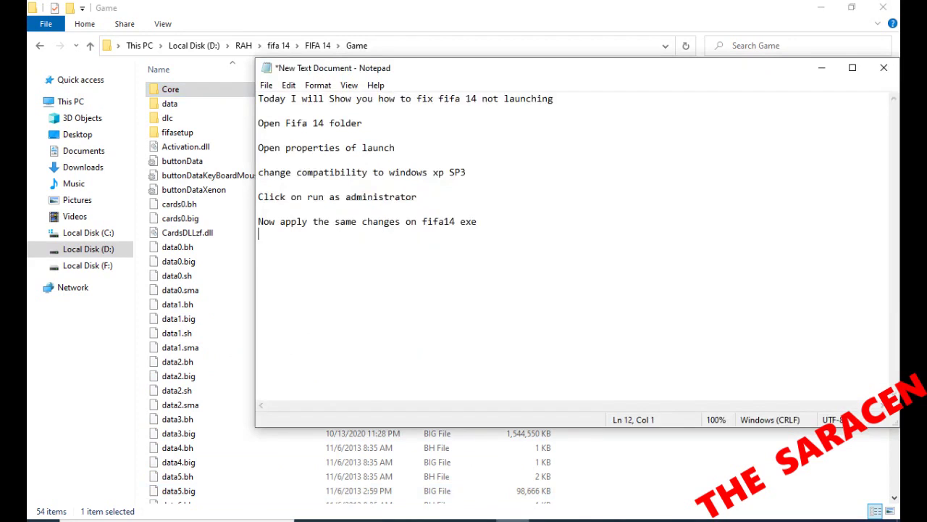
pyautogui.write('note the fifa co')
pyautogui.press('BackSpace')
pyautogui.press('BackSpace')
pyautogui.press('BackSpace')
pyautogui.write('config ')
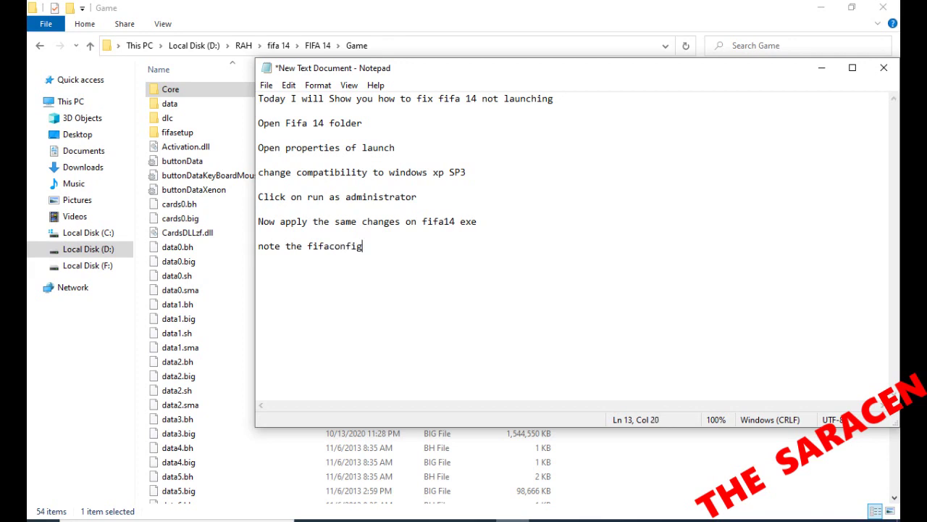
pyautogui.write('settings')
pyautogui.press('Return')
# Step: Run fifaconfig from the fifasetup folder, examine the display configuration in Game Settings, and close the FIFA 14 windows
pyautogui.click(181, 134)
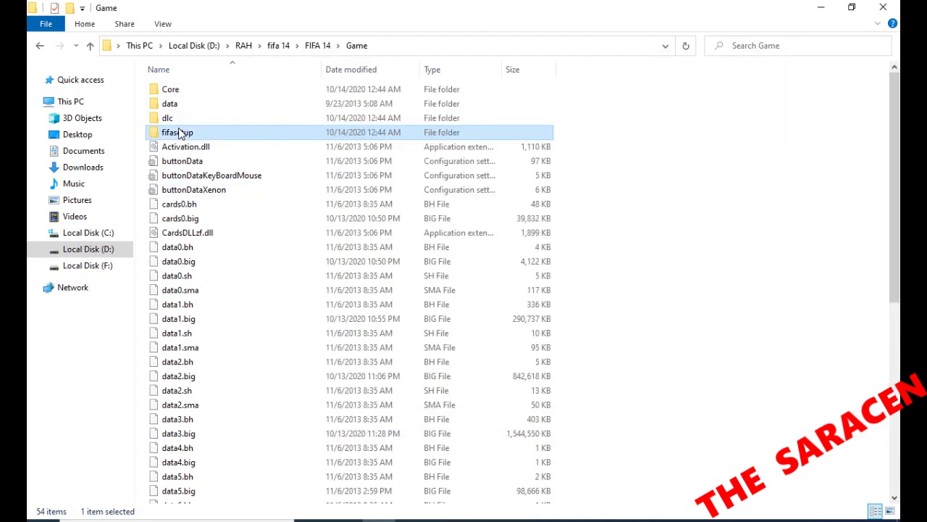
pyautogui.doubleClick(181, 133)
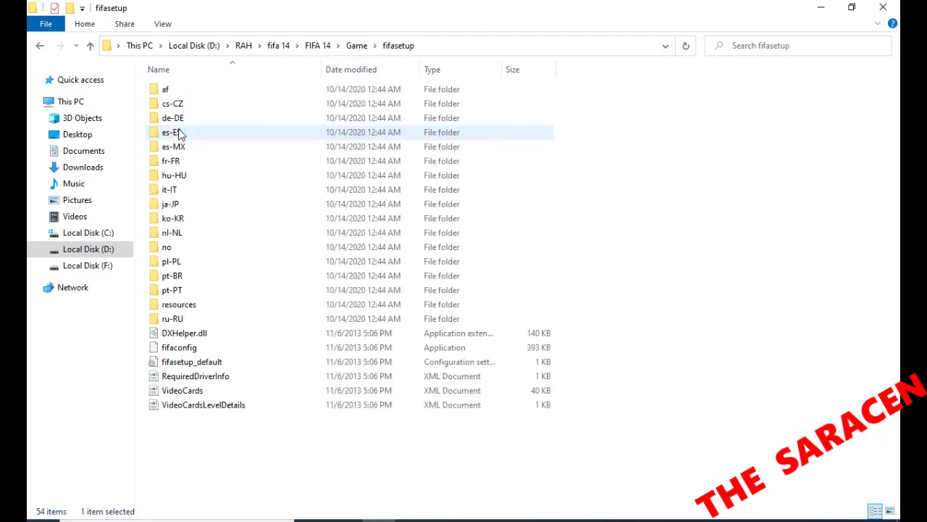
pyautogui.click(357, 347)
pyautogui.doubleClick(358, 342)
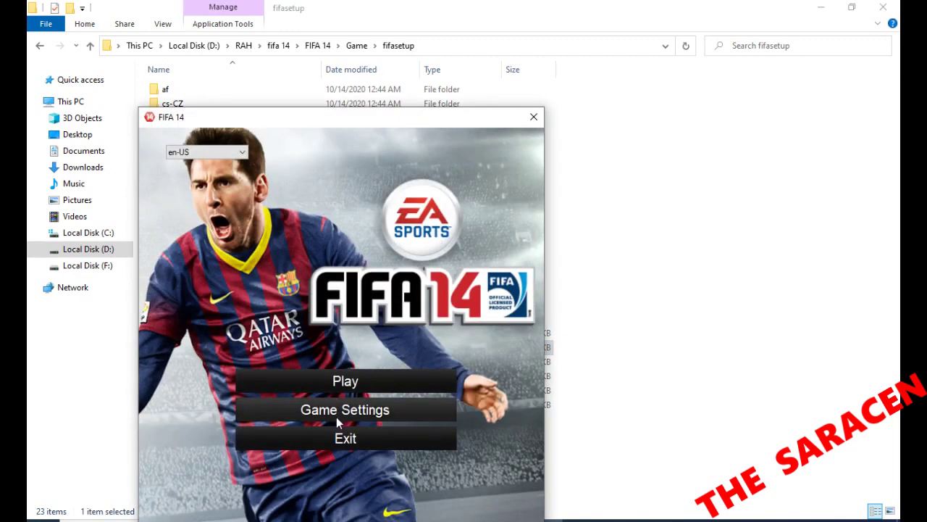
pyautogui.click(337, 419)
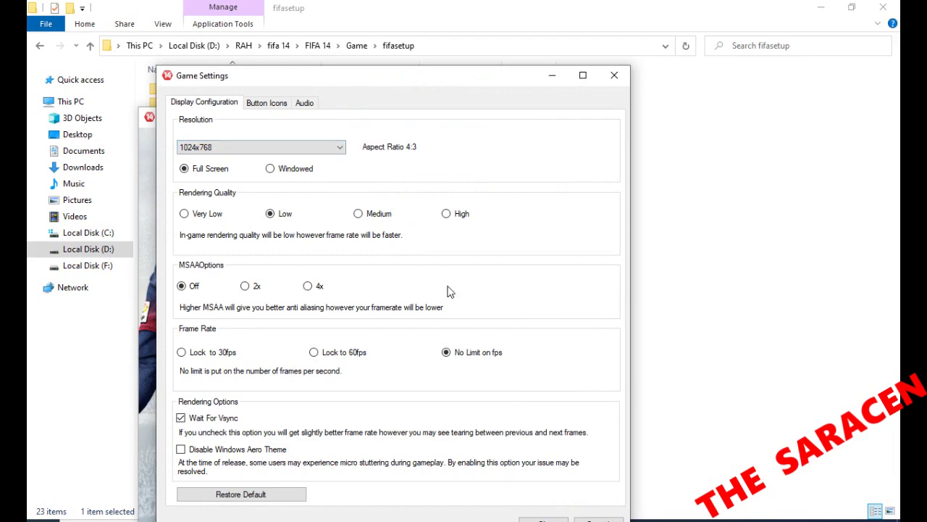
pyautogui.click(617, 76)
pyautogui.click(534, 117)
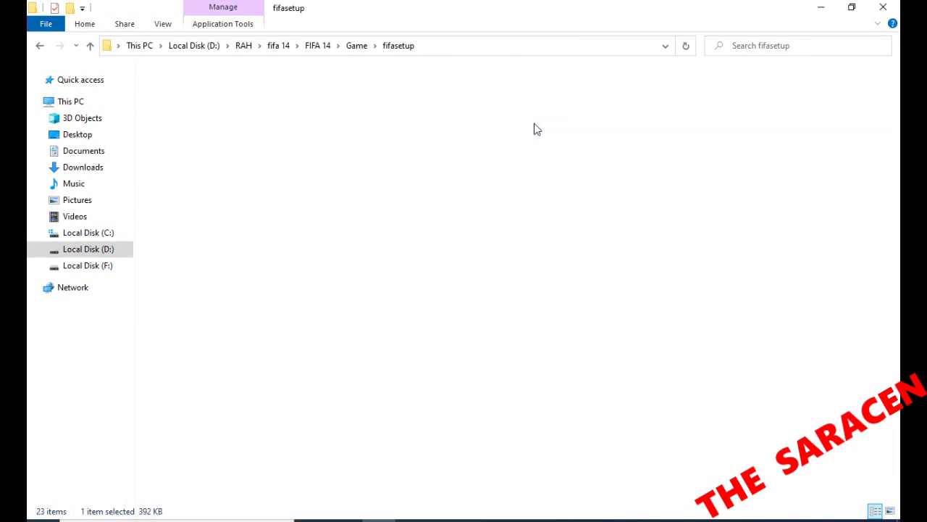
# Step: Return to the Game folder's application files and add the line "now launch" to the notes in Notepad
pyautogui.press('BackSpace')
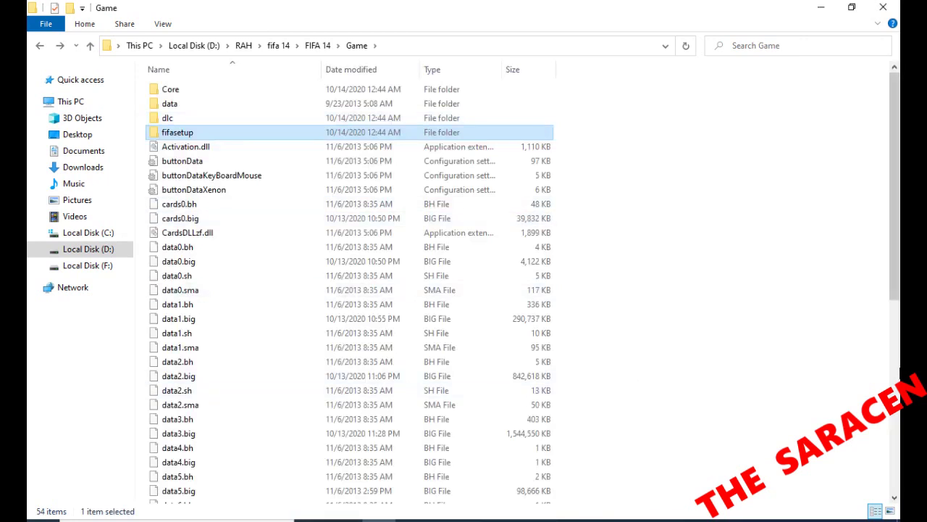
pyautogui.scroll(-8, 637, 387)
pyautogui.click(512, 521)
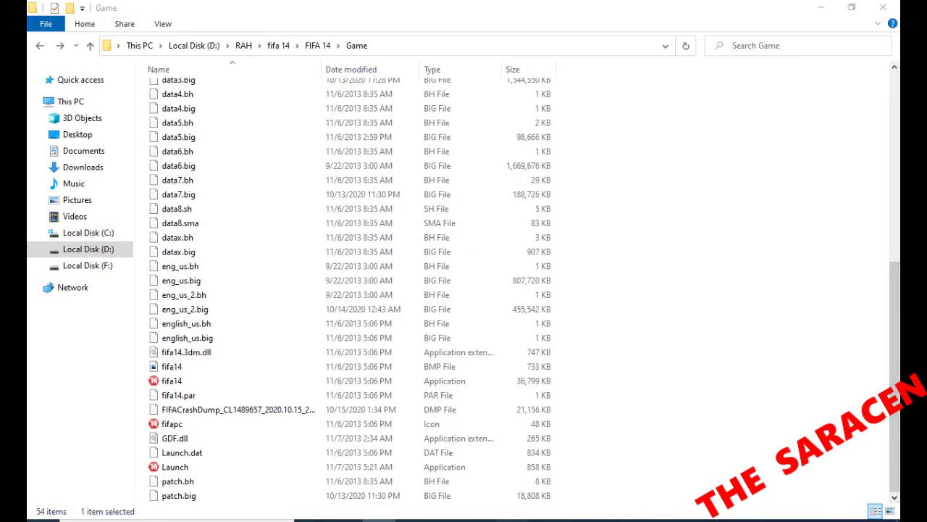
pyautogui.press('Return')
pyautogui.write('n')
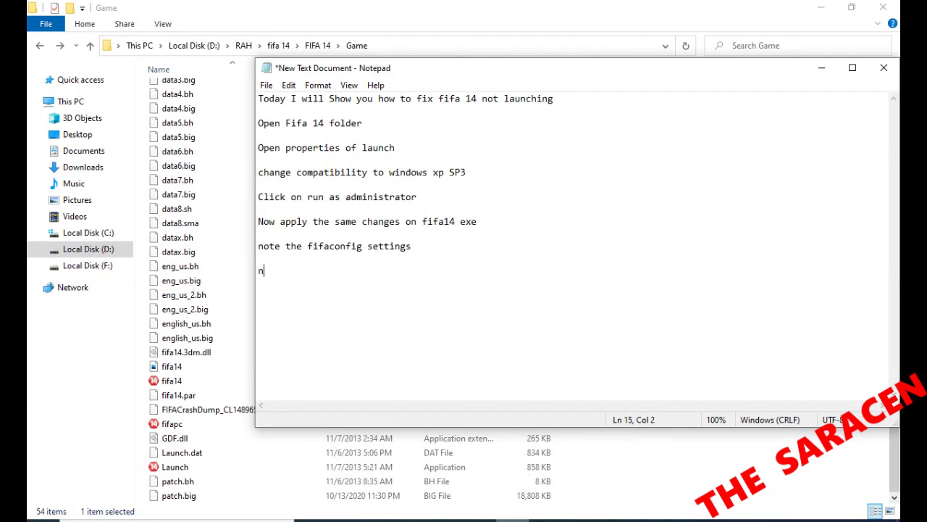
pyautogui.write('ow launch')
# Step: Run the Launch application and continue with English on the game's language selection screen
pyautogui.doubleClick(249, 466)
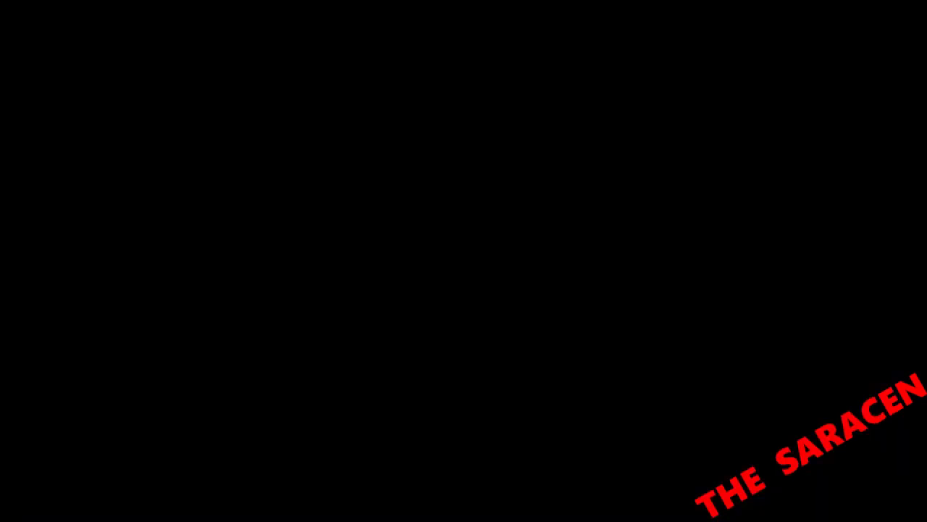
pyautogui.click(472, 338)
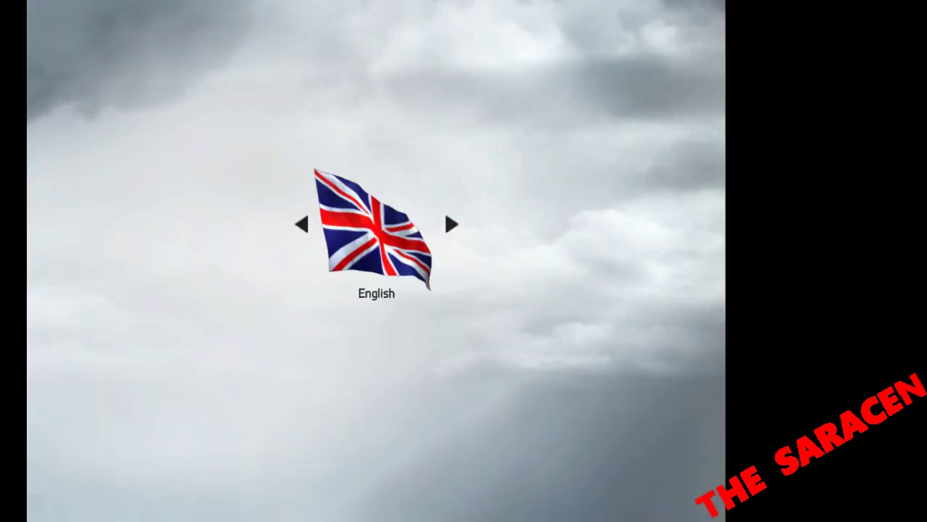
pyautogui.click(384, 269)
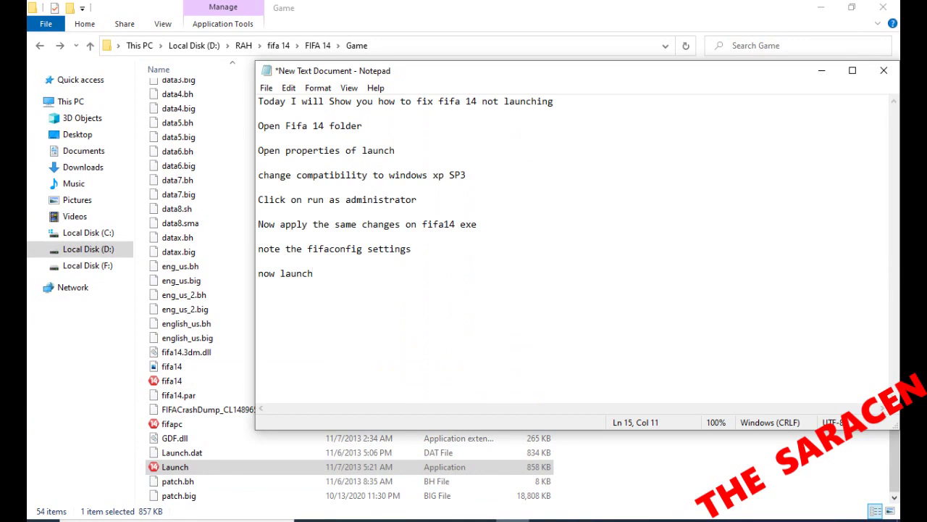
# Step: Add the closing line "Thanks for watching" to the Notepad notes
pyautogui.press('Return')
pyautogui.press('Return')
pyautogui.write('Thanks for watching')
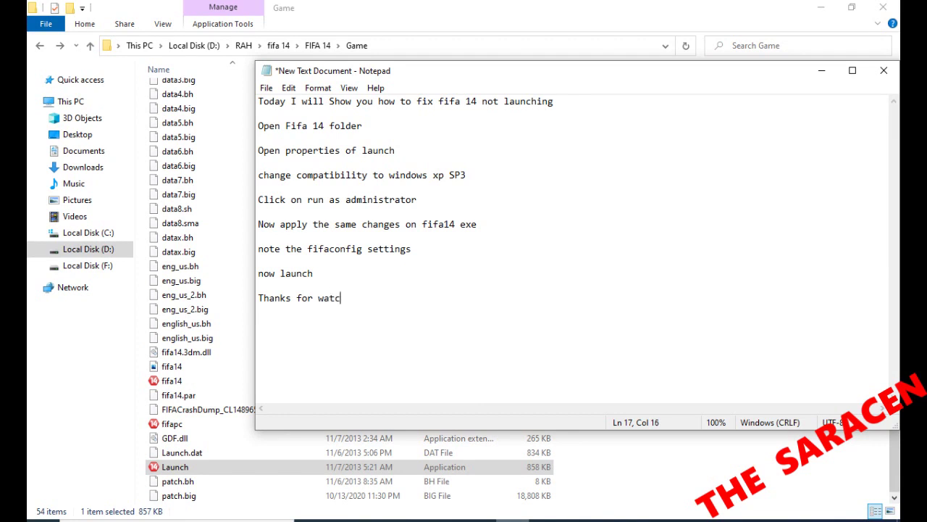